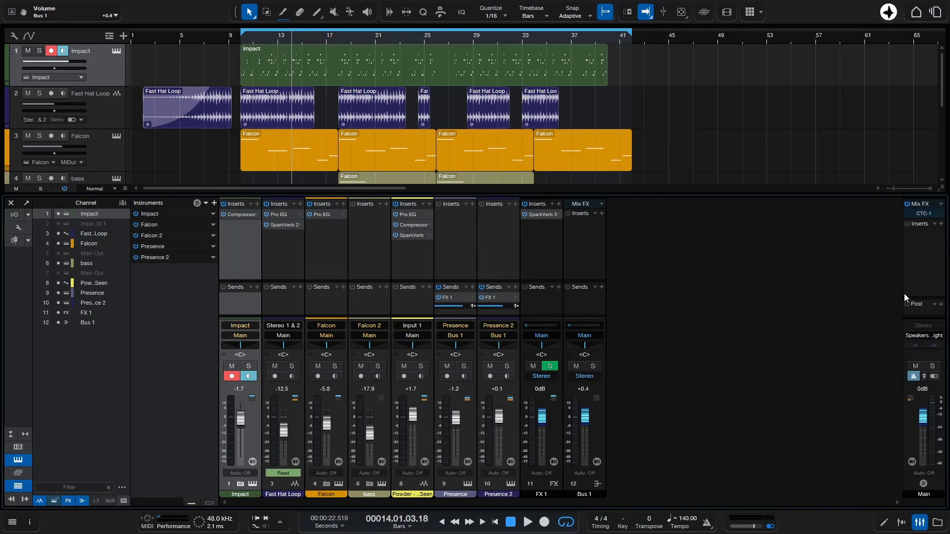
Step: Audition the mix, then lower all channel faders from Impact to Bus 1 together, bringing Presence 2 to -2.5 dB
key("space")
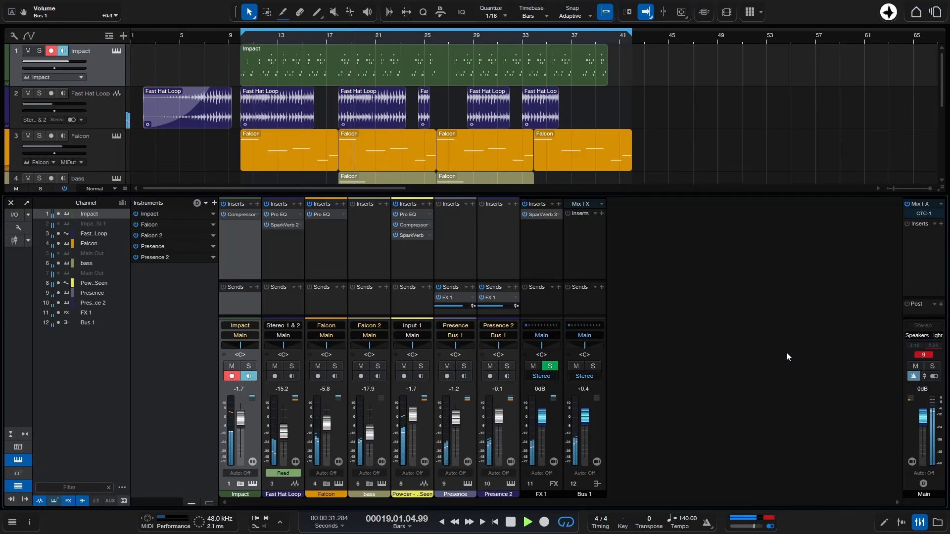
key("space")
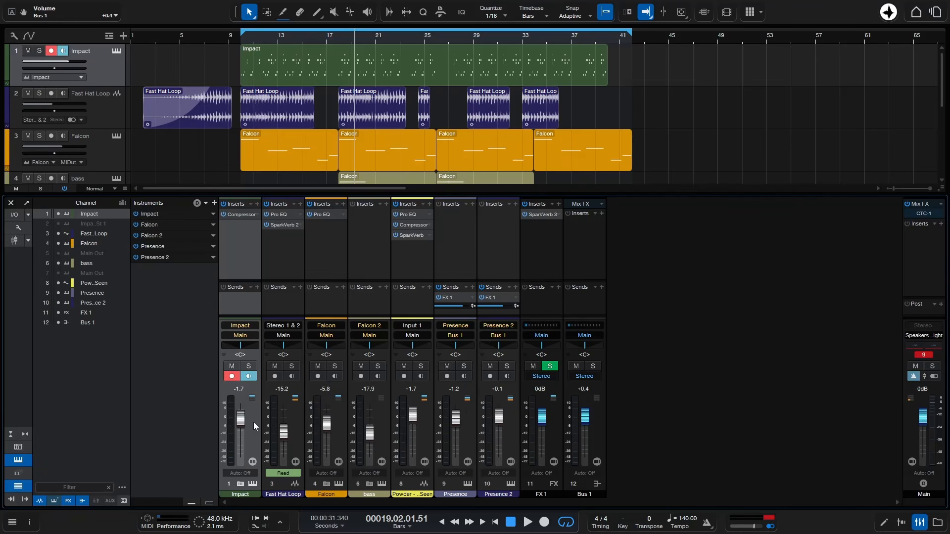
left_click(595, 423, "shift")
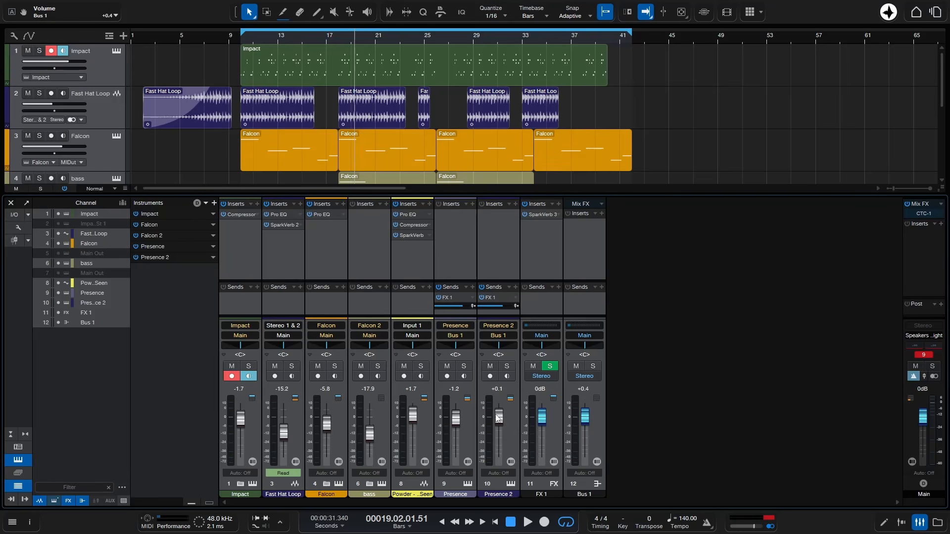
left_click_drag(499, 416, 499, 421)
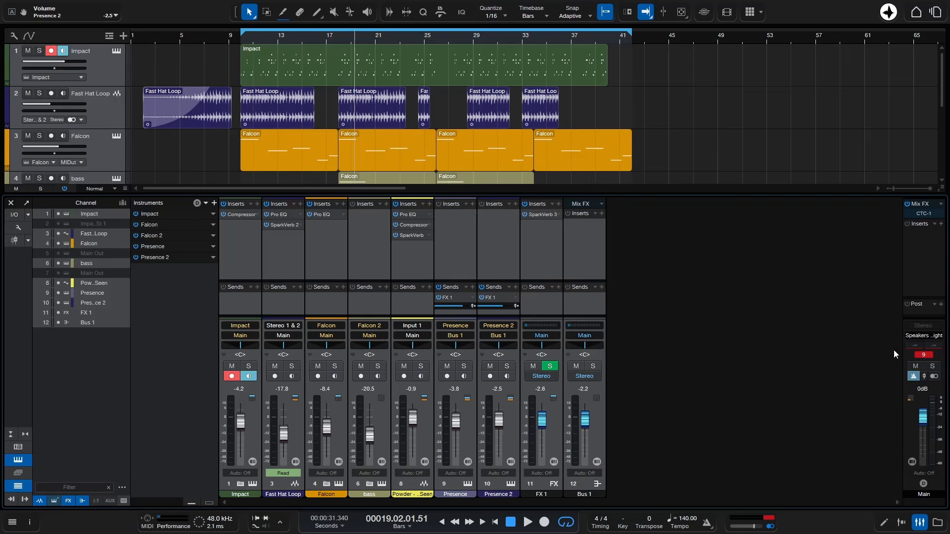
Step: Clear the Main clip indicator and, during playback, lower all selected faders together until the Powder channel is at -3.3 dB
left_click(923, 355)
key("space")
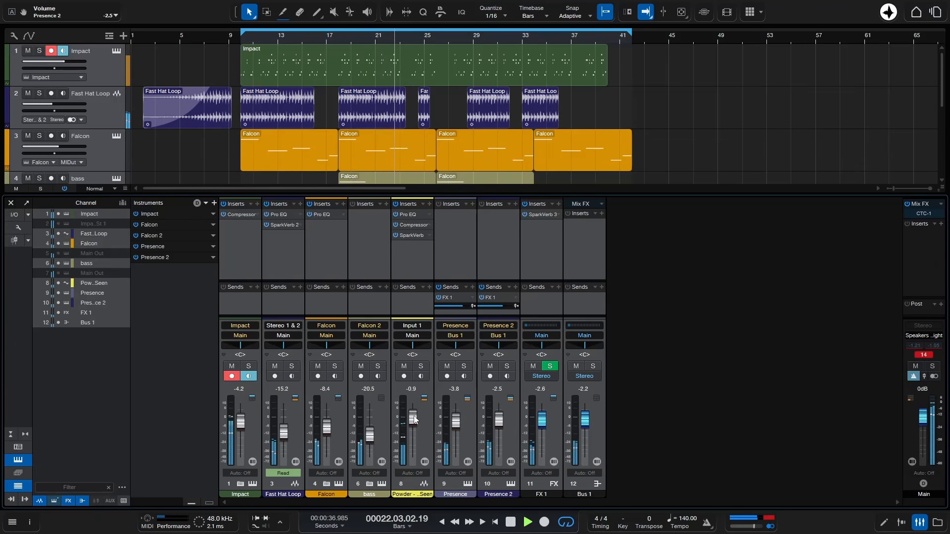
left_click_drag(414, 419, 411, 426)
left_click(923, 354)
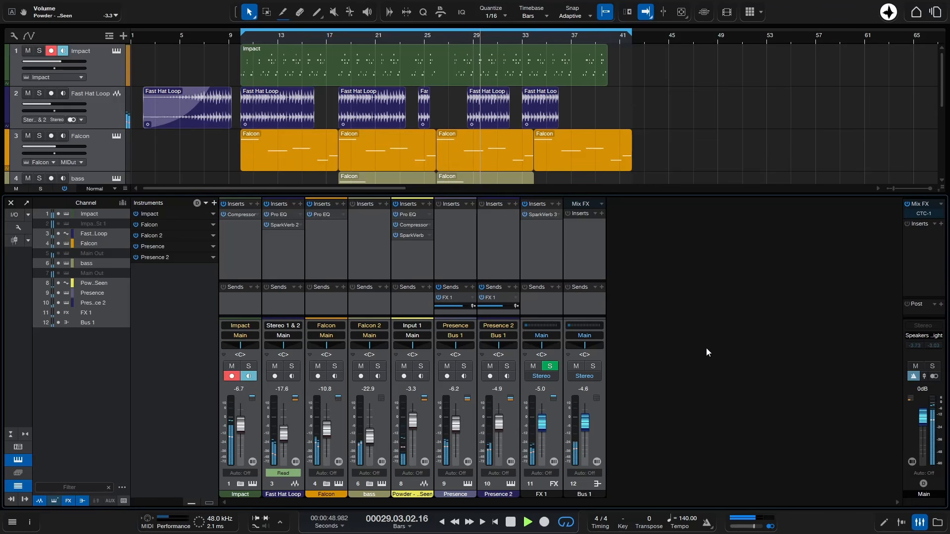
key("space")
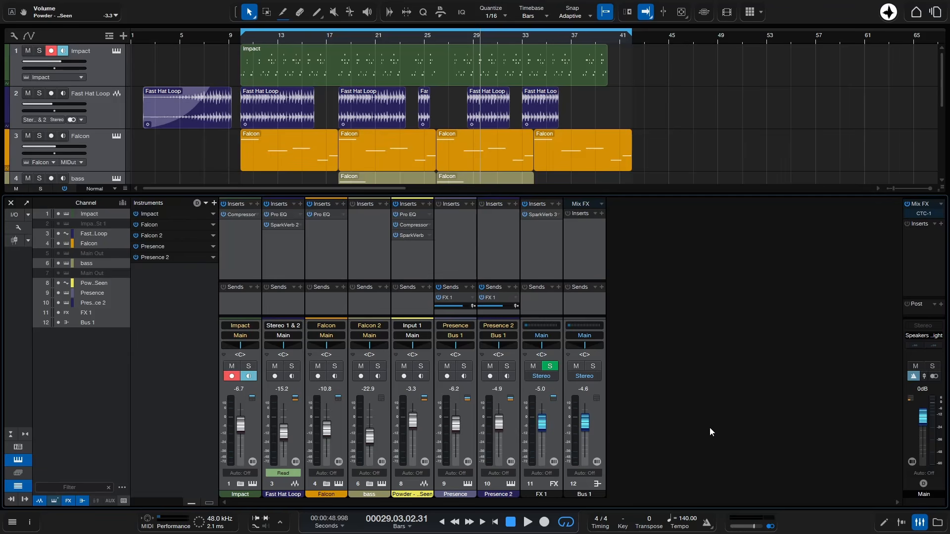
Step: Raise all selected faders together until the Powder channel is at +1.7 dB, and reduce the selection to the Impact channel
key("Up")
key("Up")
key("Up")
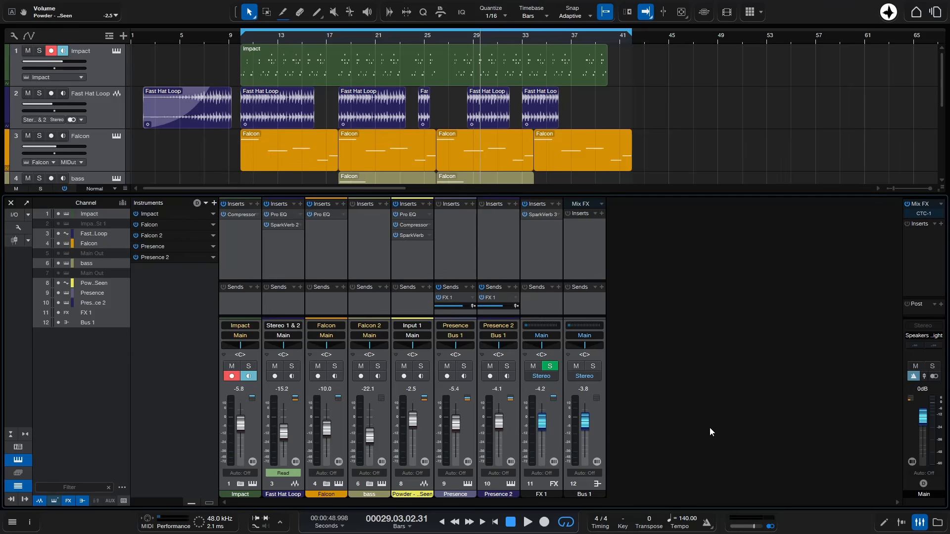
key("Up")
key("Up")
key("Up")
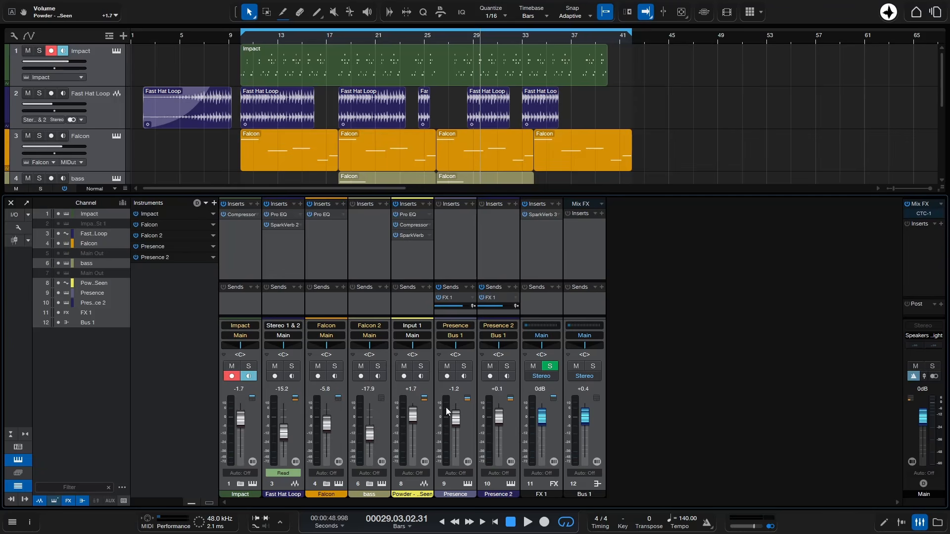
left_click(250, 431)
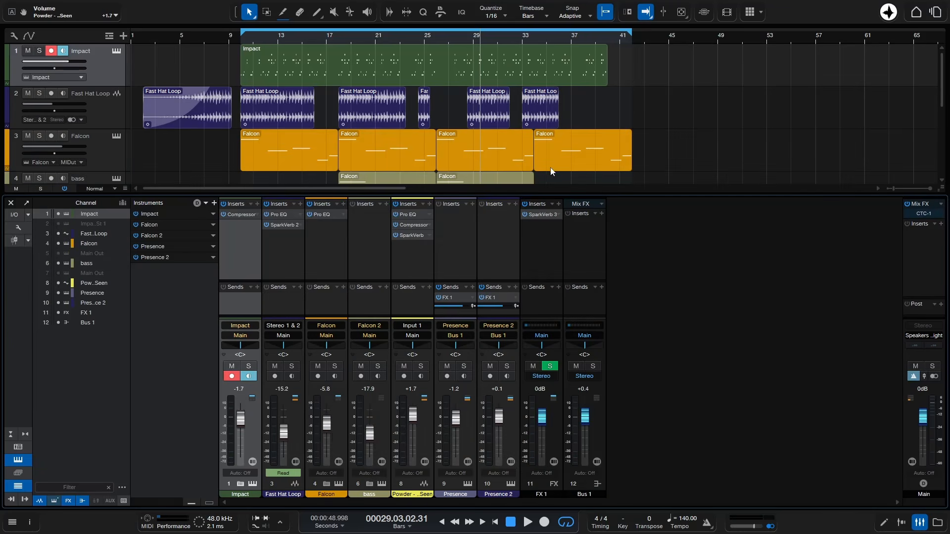
Step: Check the Main level in playback, insert a Limiter on the Main channel, and move its window to the empty console area
key("space")
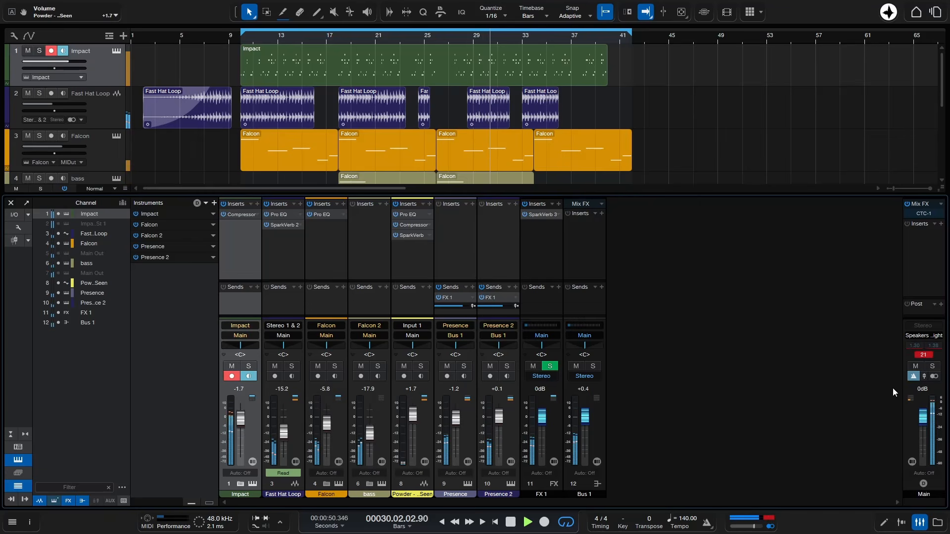
key("space")
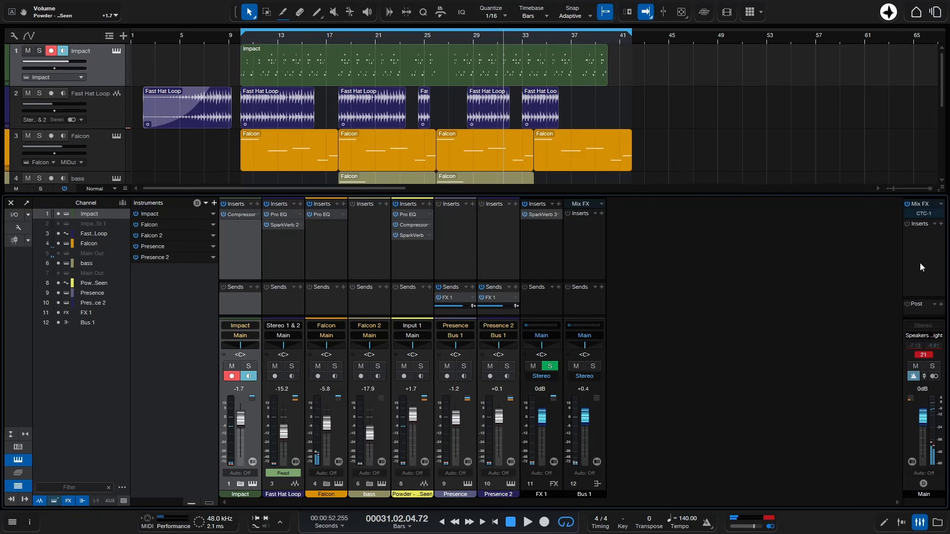
left_click(942, 226)
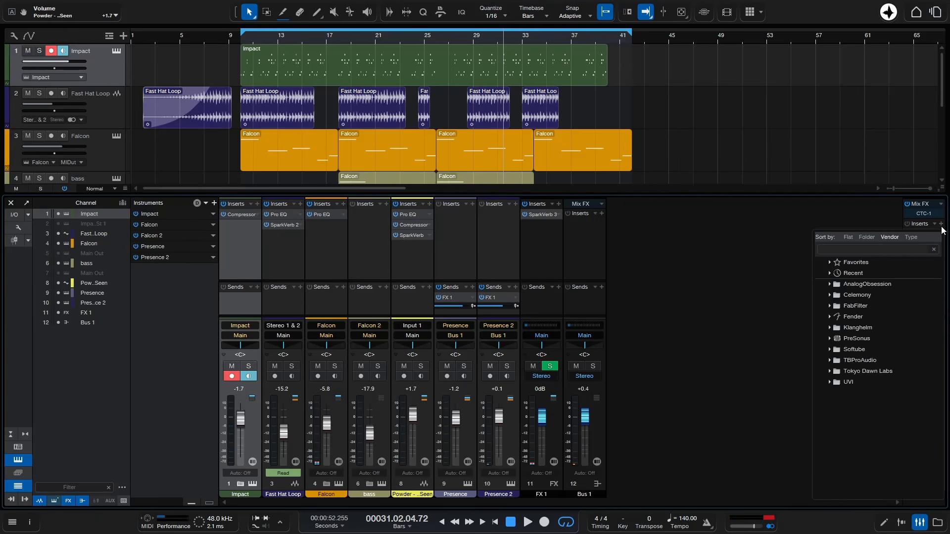
type("lim")
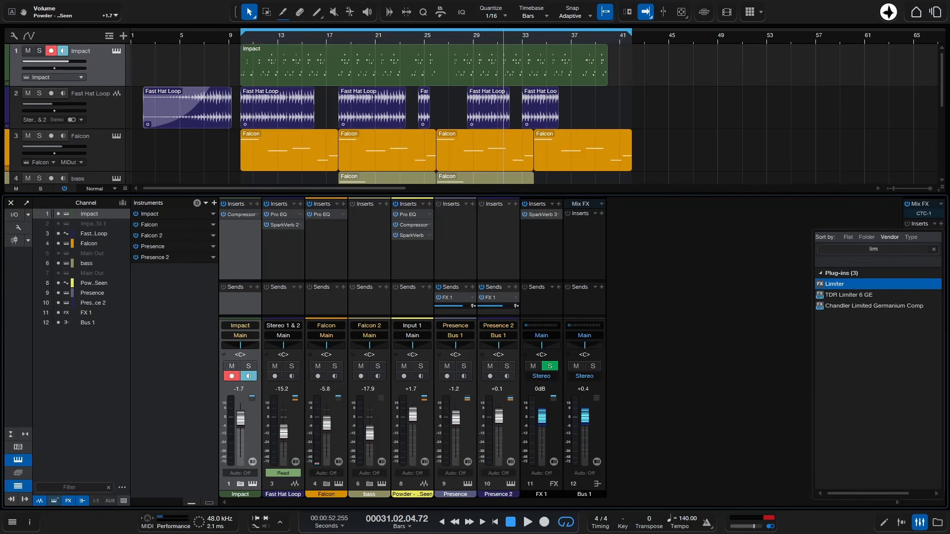
key("Return")
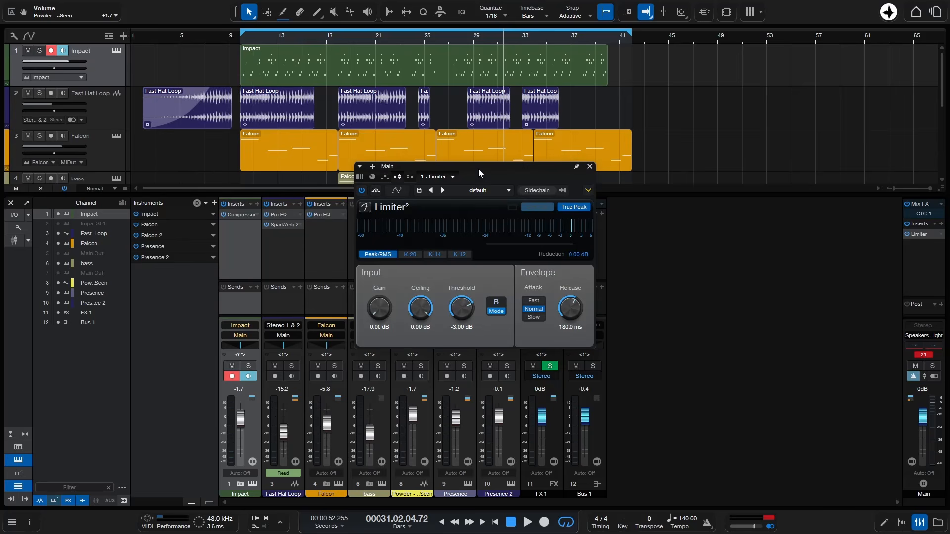
left_click_drag(478, 168, 751, 219)
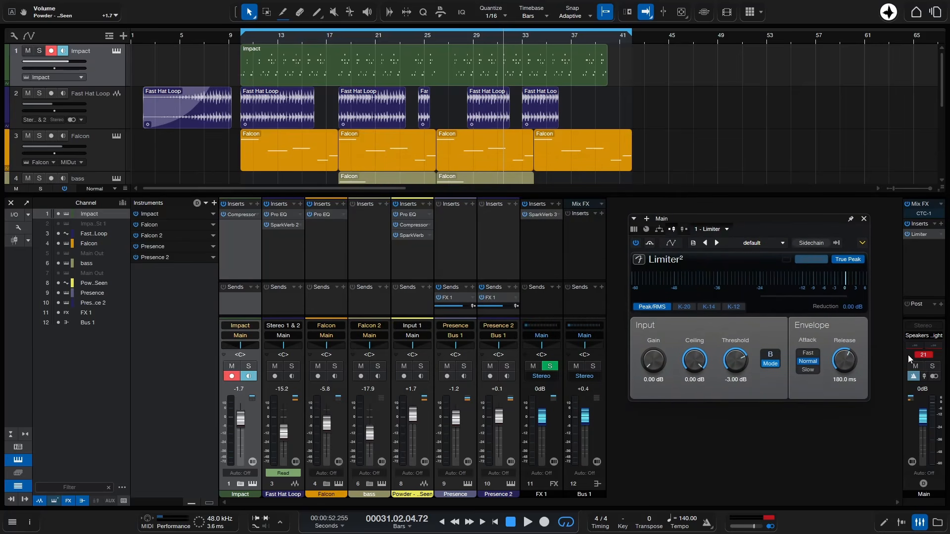
Step: Clear the Main clip indicator, play the song from about bar 18, and reset the Limiter's gain reduction reading
left_click(921, 355)
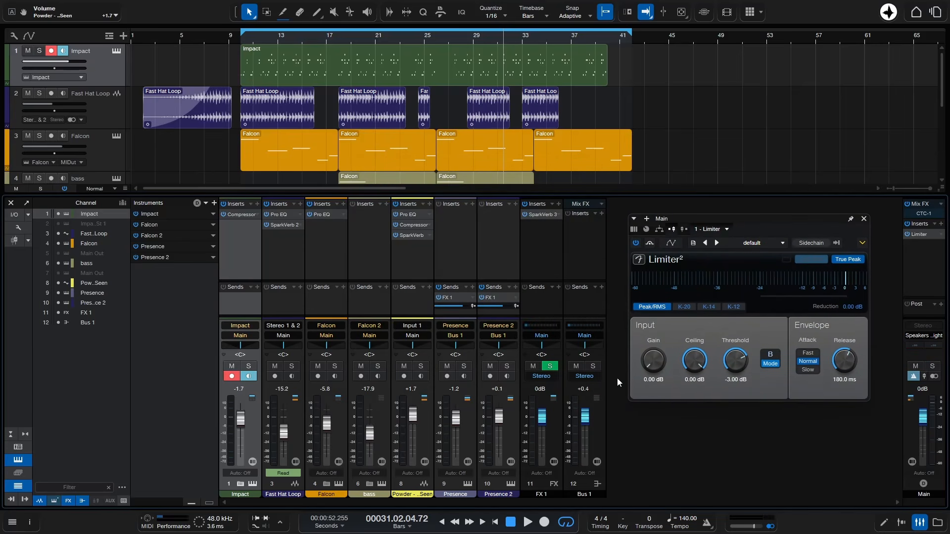
left_click(348, 38)
key("space")
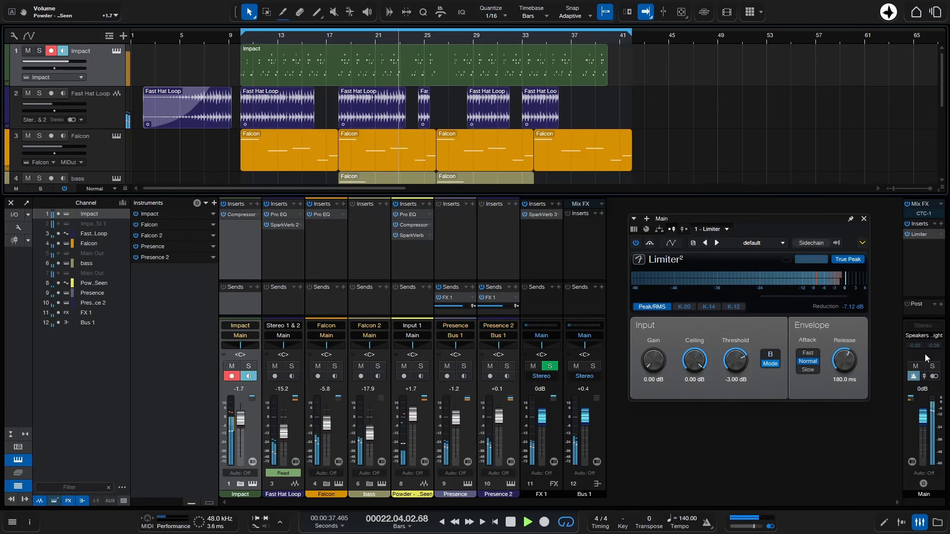
left_click(845, 310)
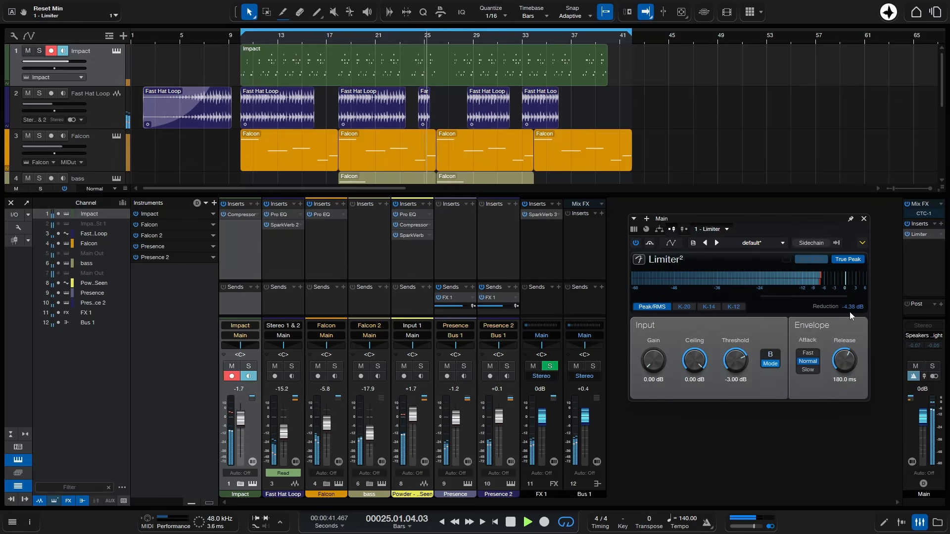
left_click(848, 311)
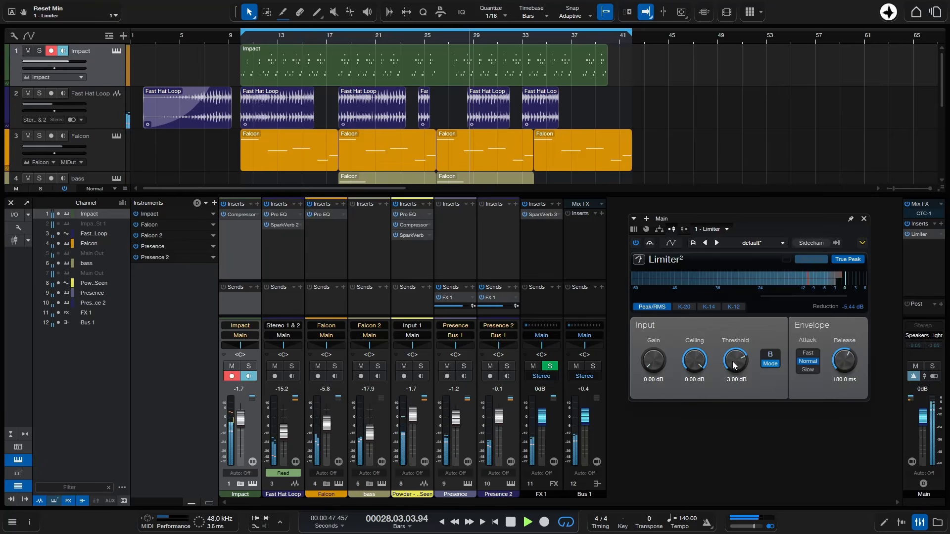
Step: Set the Limiter's threshold to -0.90 dB during playback, keeping its input gain at 0.00 dB
left_click_drag(733, 361, 733, 343)
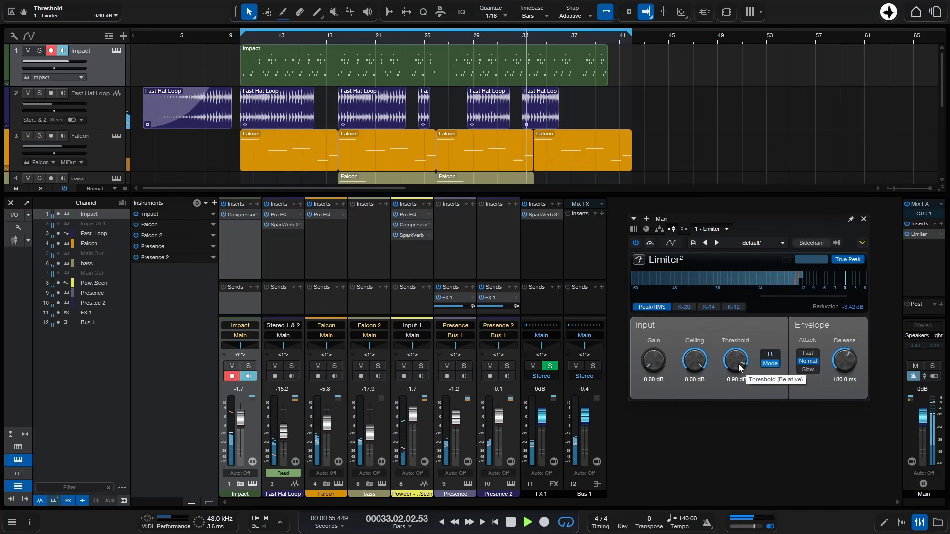
mouse_move(653, 360)
left_mouse_down()
mouse_move(650, 310)
mouse_move(645, 352)
left_mouse_up()
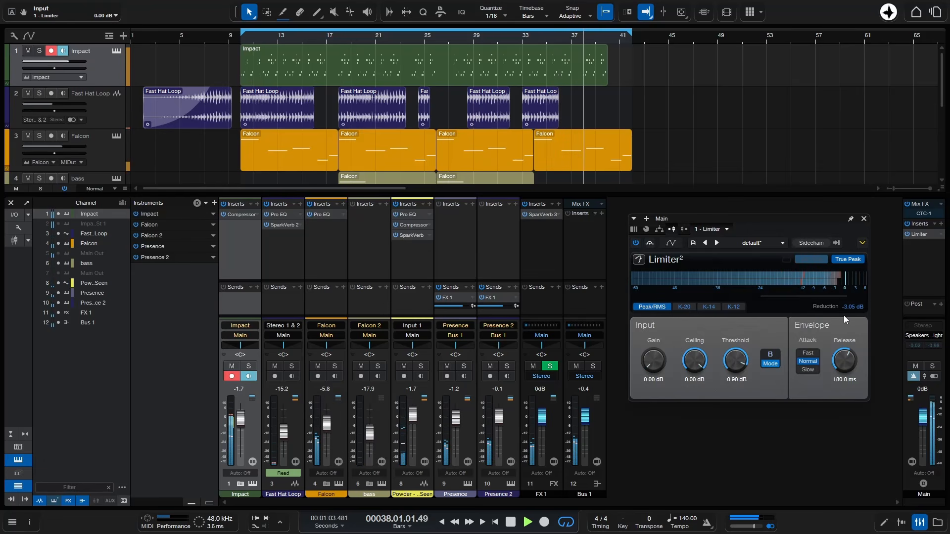
key("space")
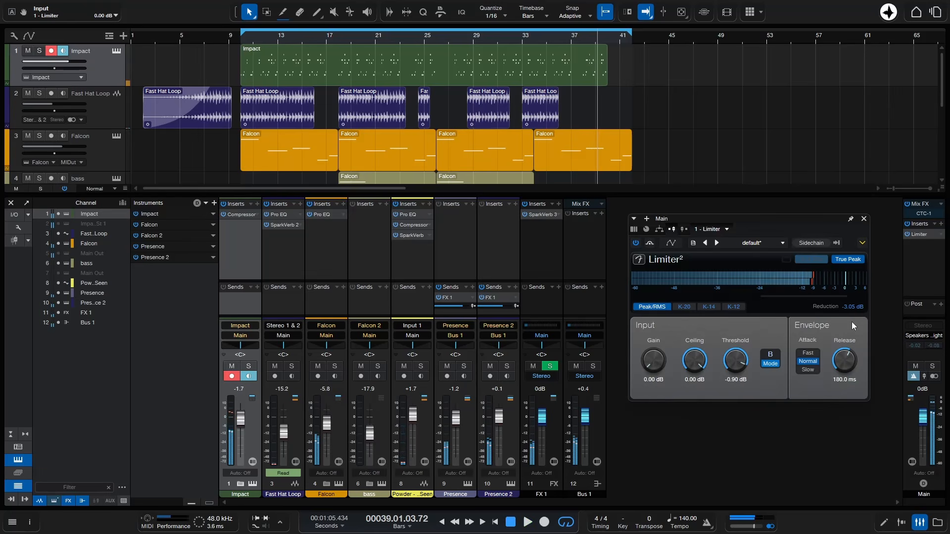
Step: Remove the Limiter from the Main channel and audition the song from about bar 14
left_click(726, 231)
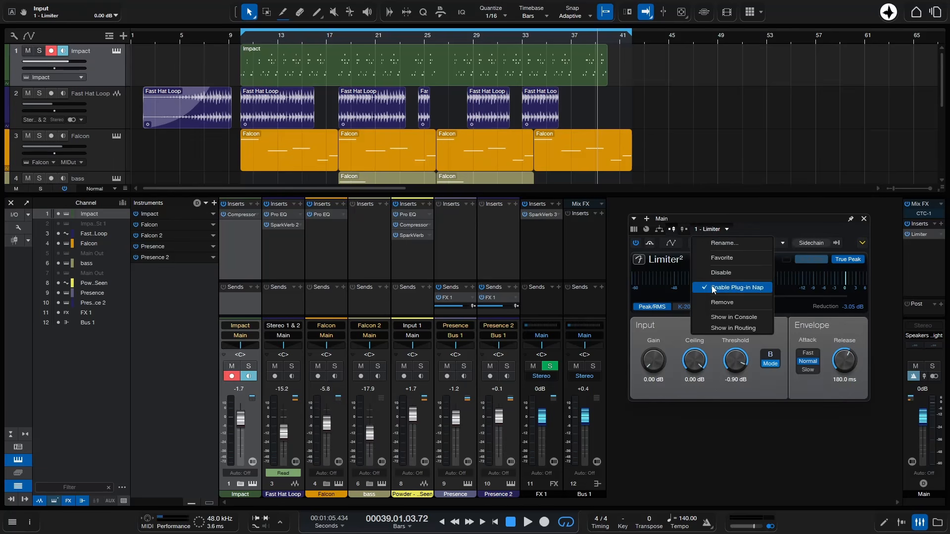
left_click(721, 303)
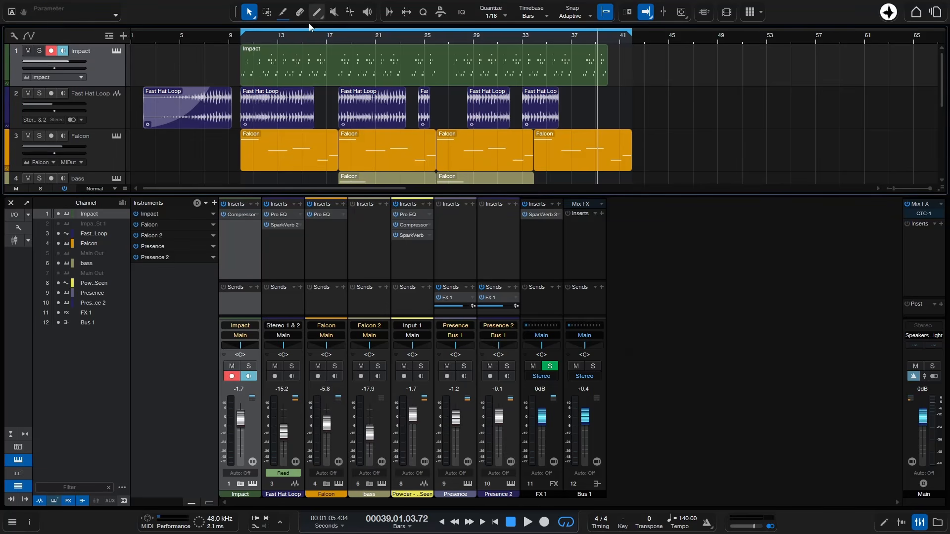
left_click(291, 38)
key("space")
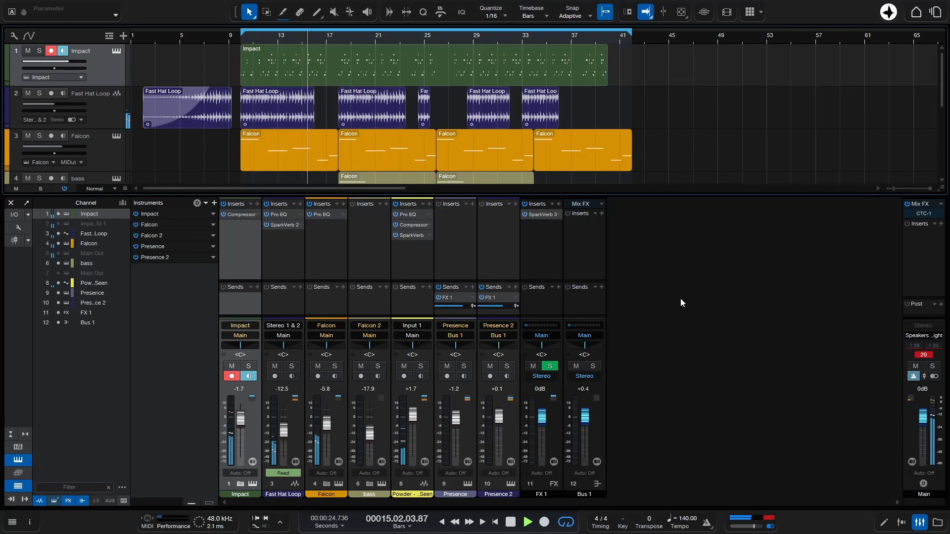
key("space")
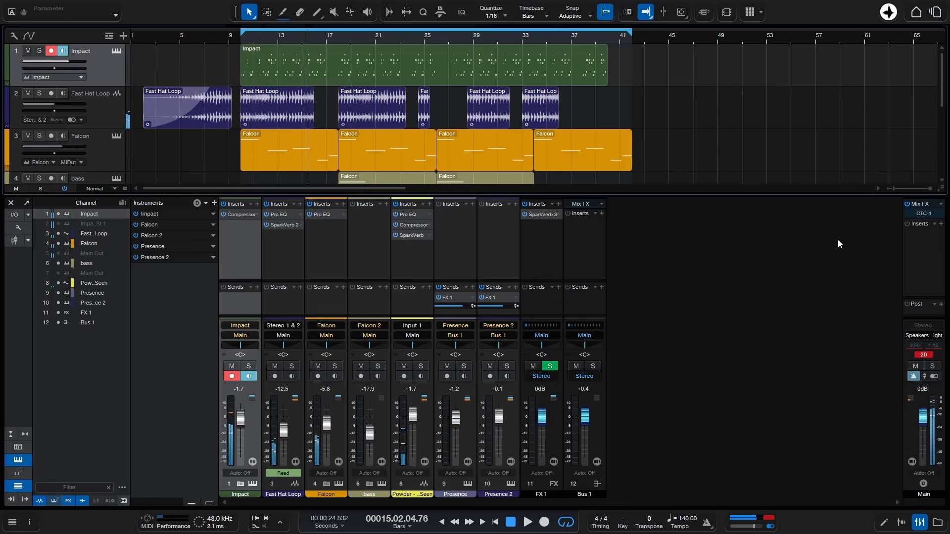
Step: Insert a Mixtool on the Main channel and clear the Main clip indicator
left_click(941, 224)
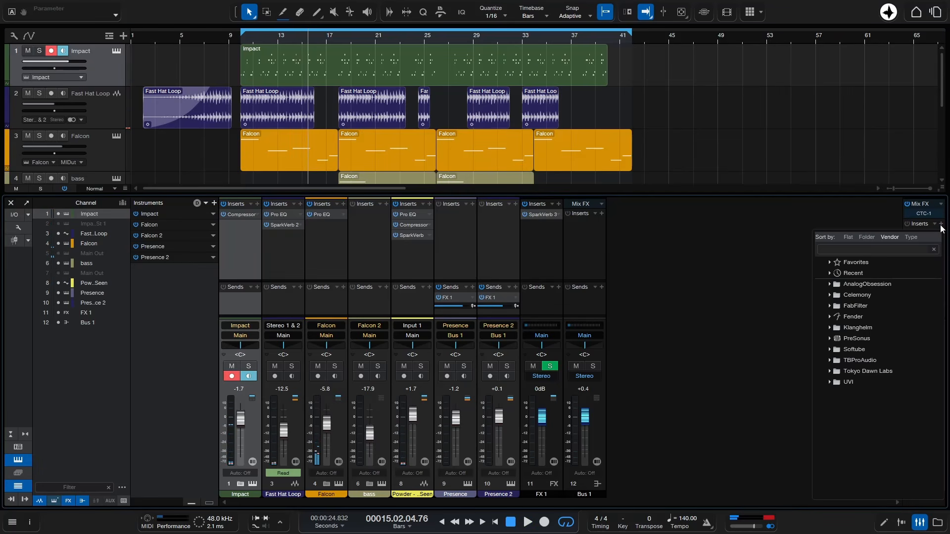
type("mix")
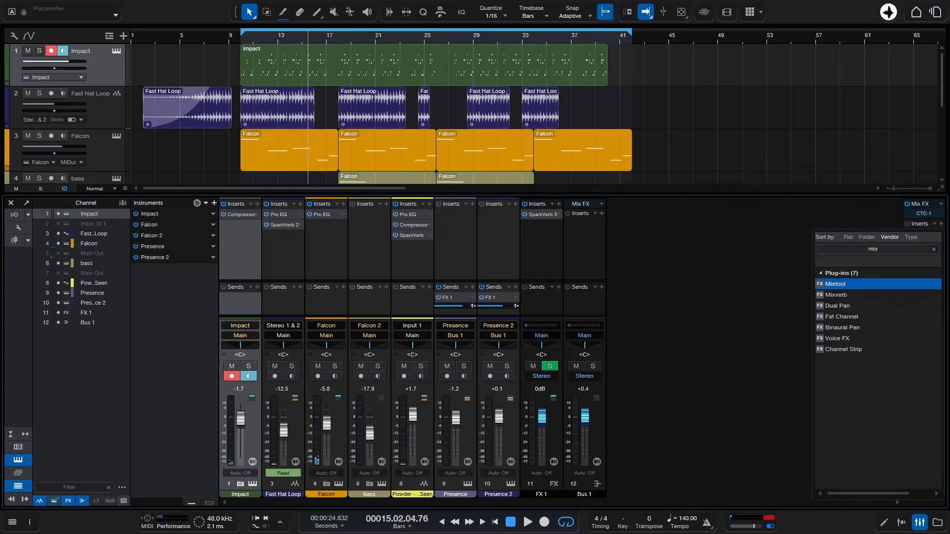
key("Return")
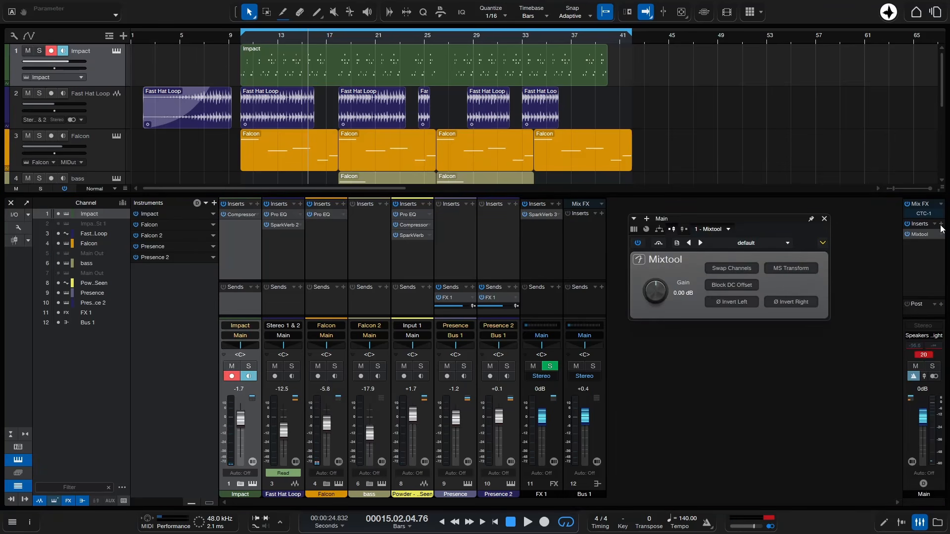
left_click(927, 356)
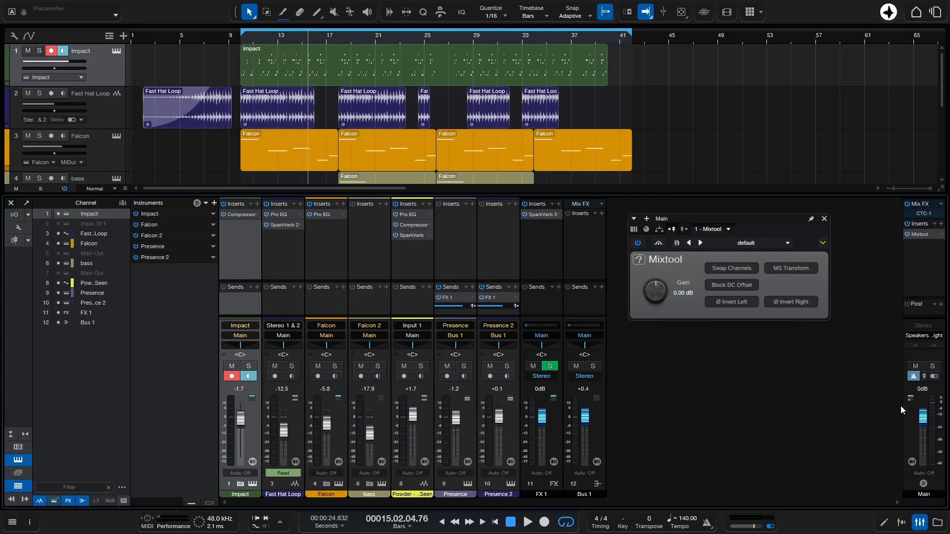
Step: Set the Mixtool gain to -4.80 dB during playback, clearing the Main clip indicator to recheck the level
key("space")
left_click_drag(656, 292, 656, 299)
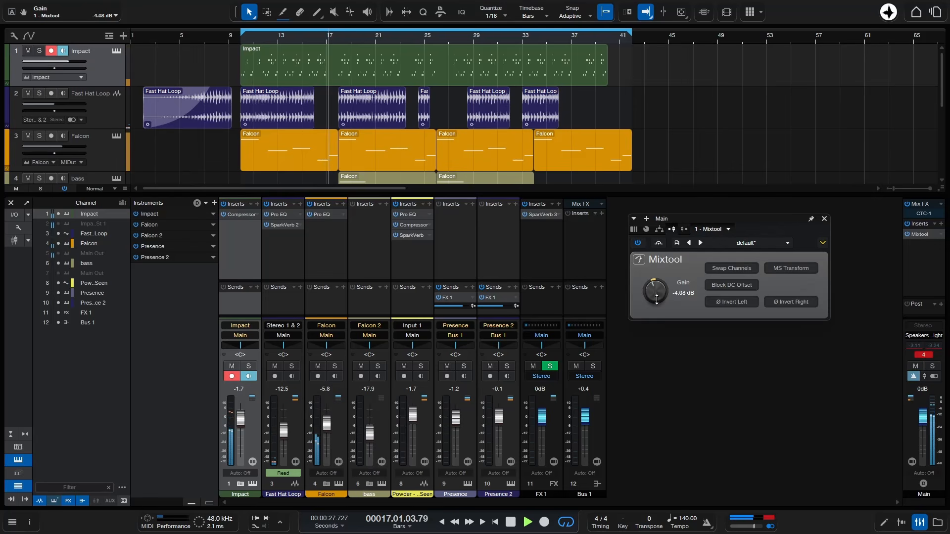
left_click(927, 355)
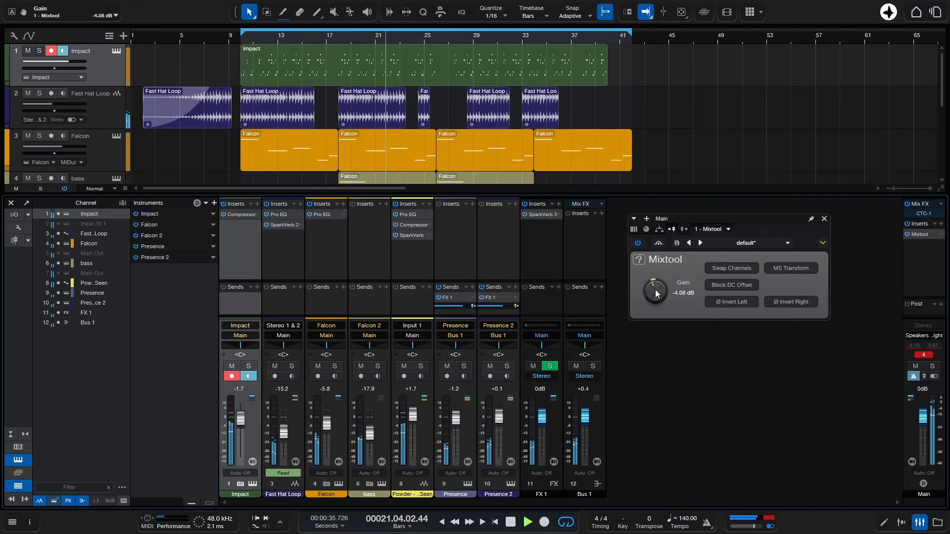
left_click_drag(657, 288, 657, 290)
left_click(924, 355)
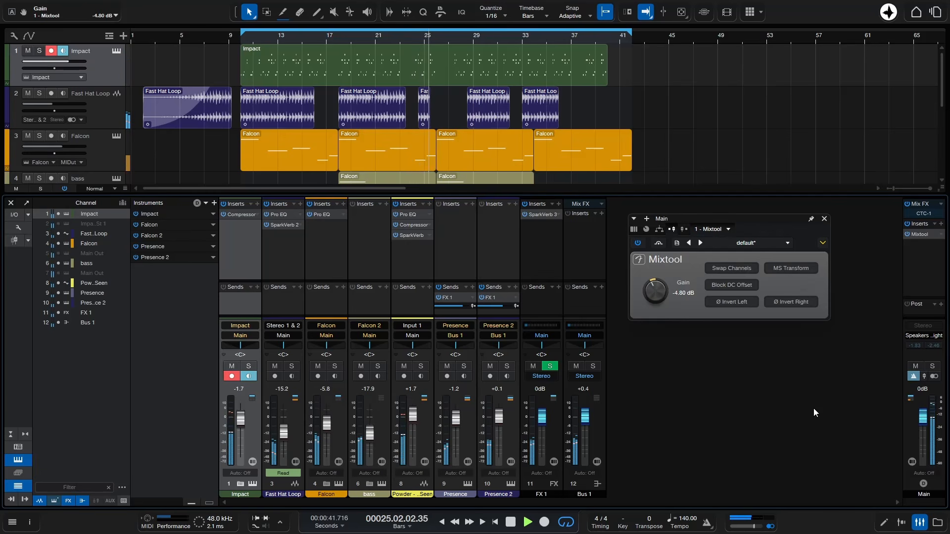
key("space")
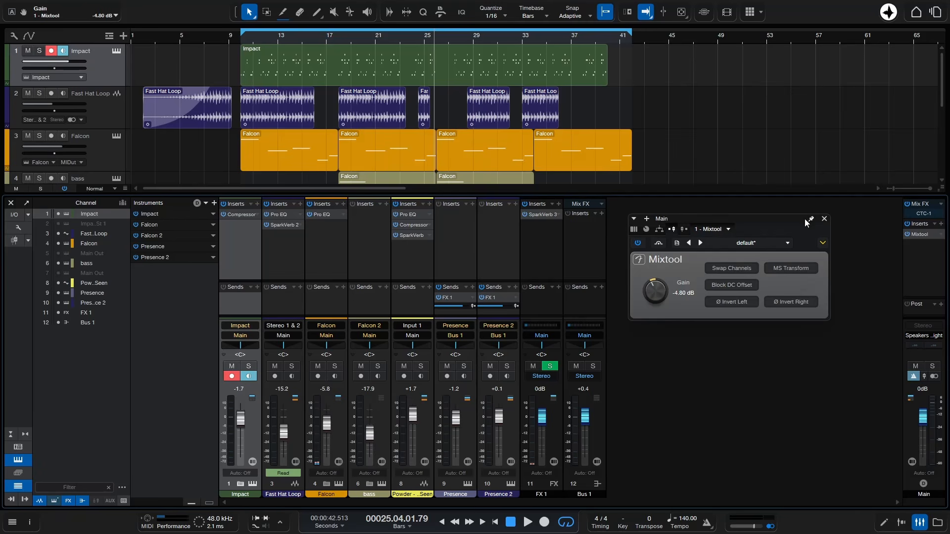
Step: Move the Mixtool window up over the arrangement and insert a VU Meter after it on the Main channel
left_click_drag(761, 221, 811, 69)
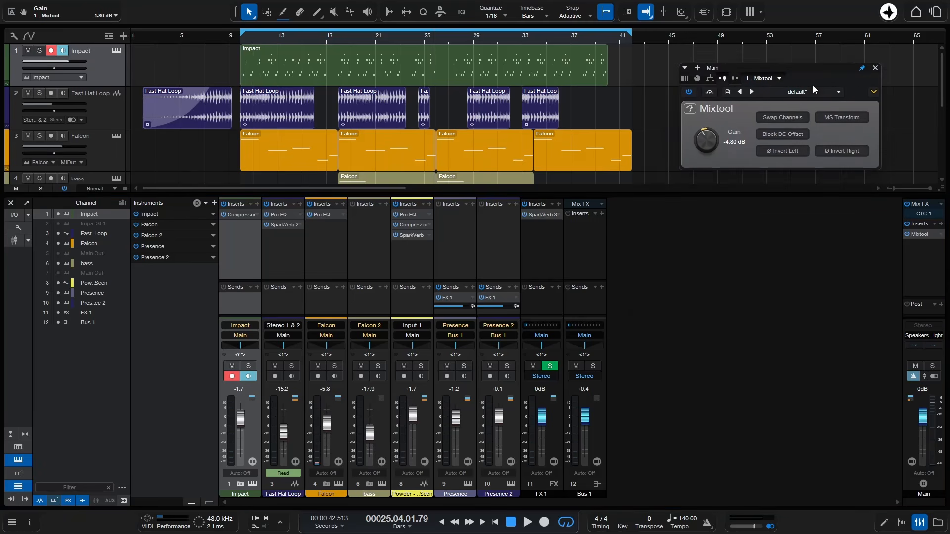
left_click(941, 224)
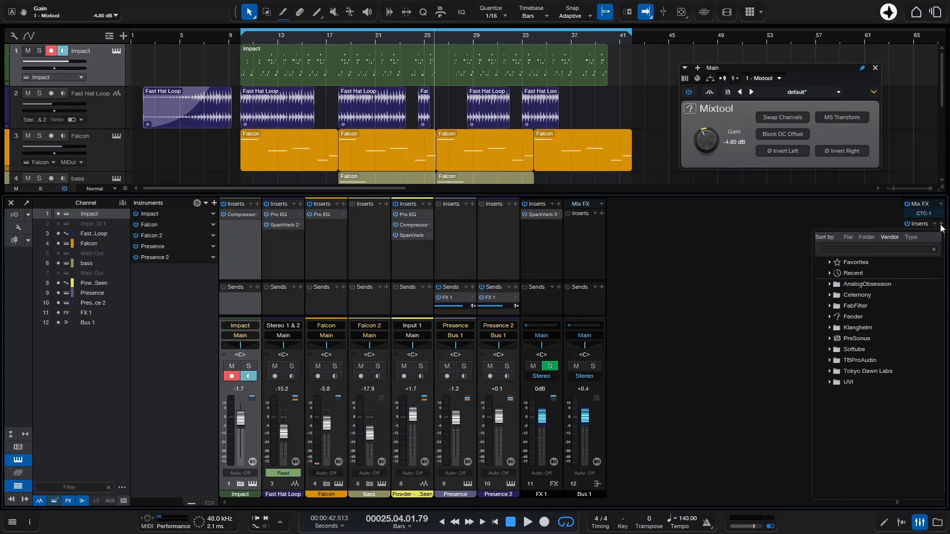
type("vu")
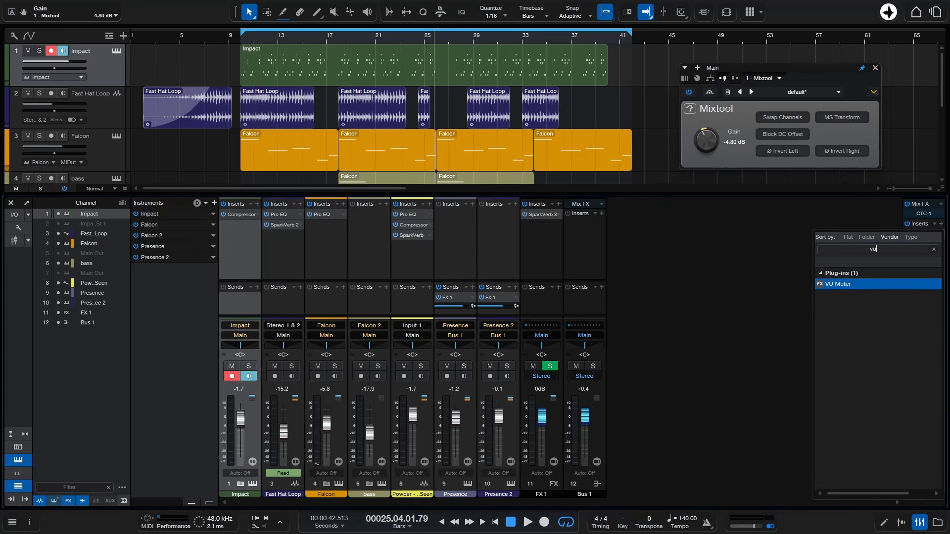
key("Return")
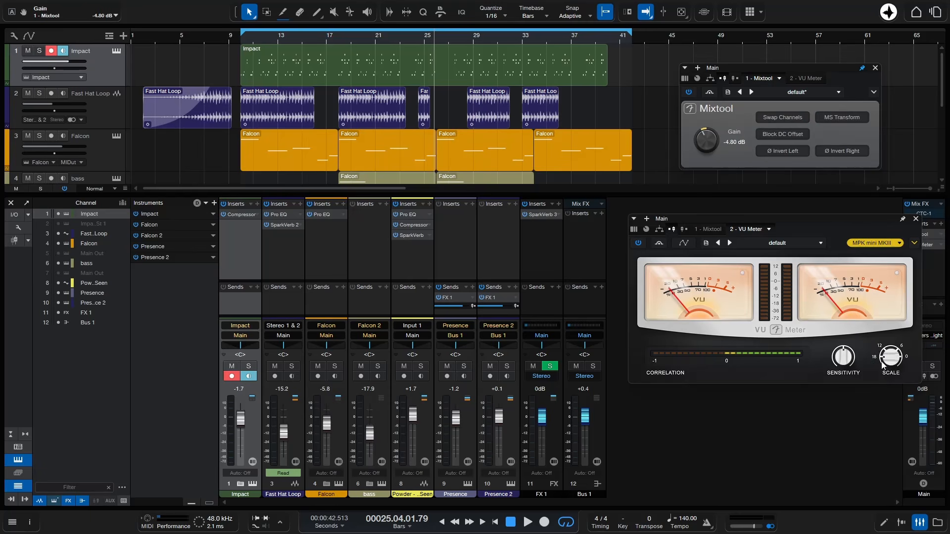
Step: Play the song from about bar 14, lower the Mixtool gain to -9.12 dB while watching the VU Meter, and stop playback
double_click(295, 37)
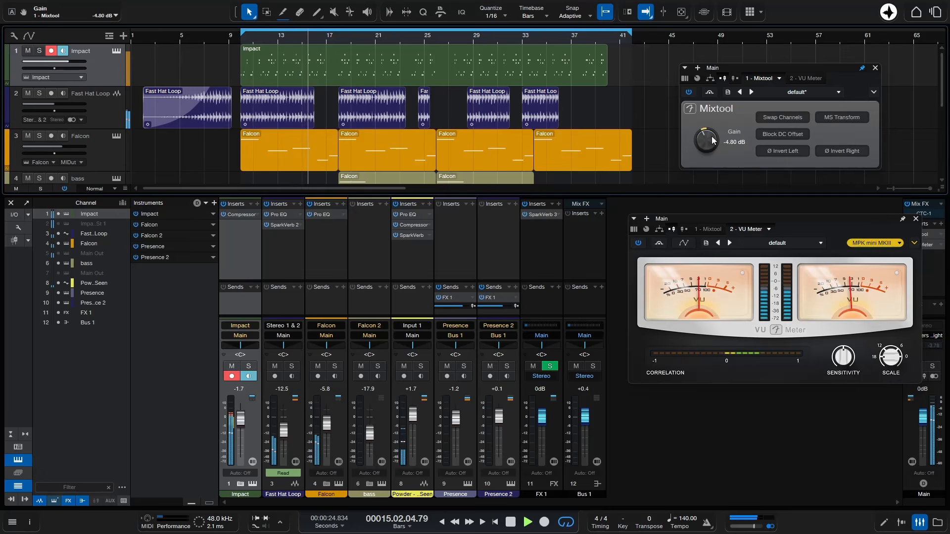
scroll(711, 140, "down", 1)
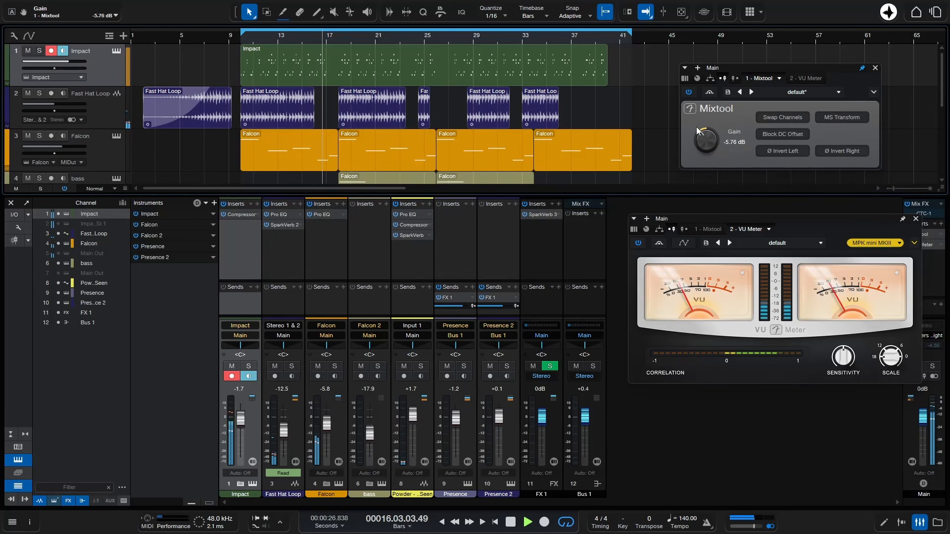
scroll(708, 141, "down", 1)
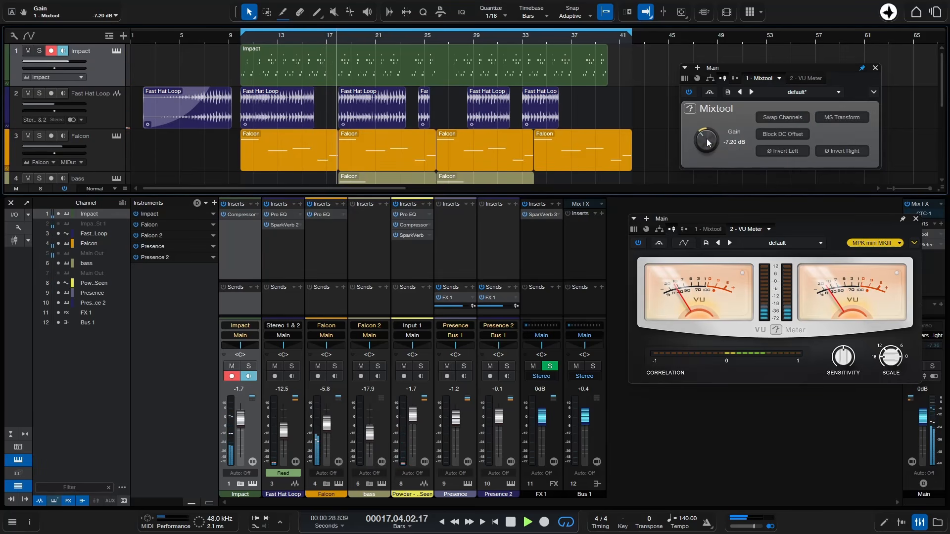
scroll(709, 140, "down", 1)
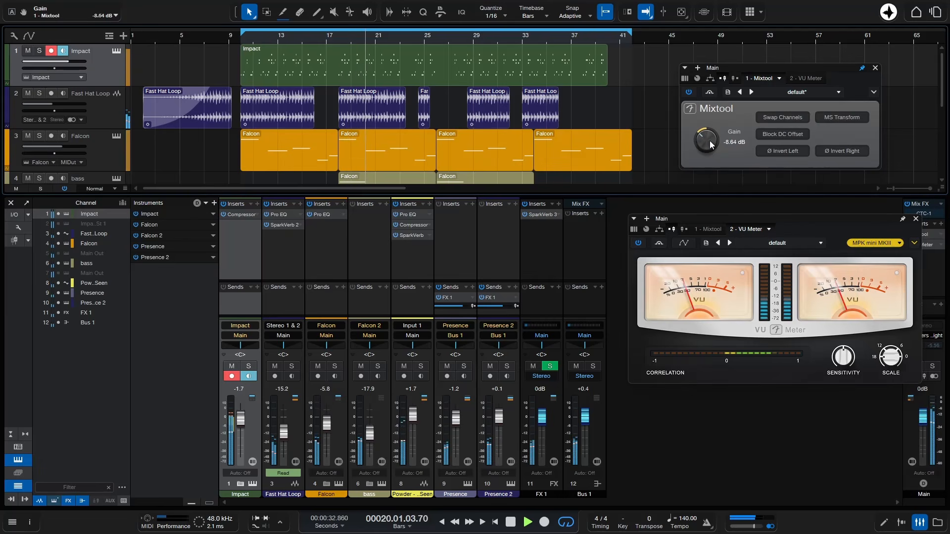
scroll(710, 140, "down", 1)
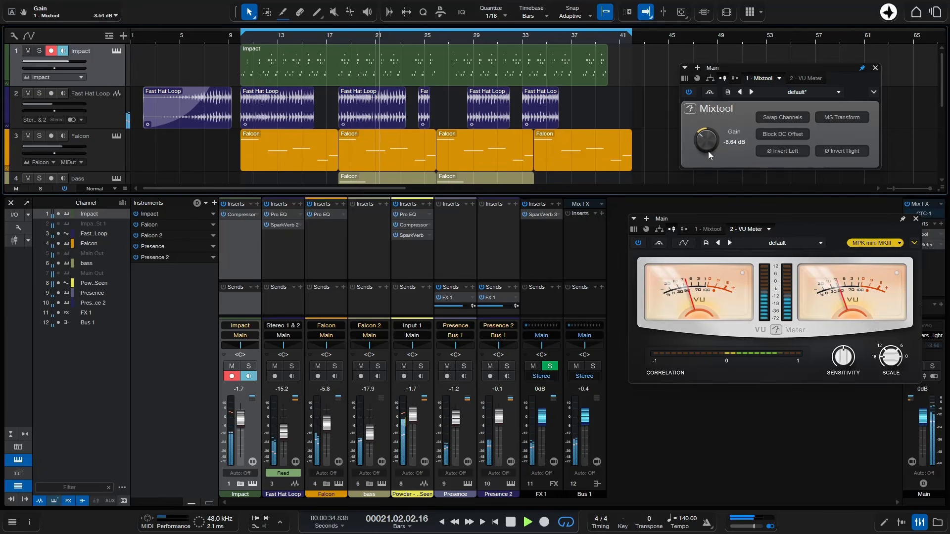
scroll(709, 140, "down", 1)
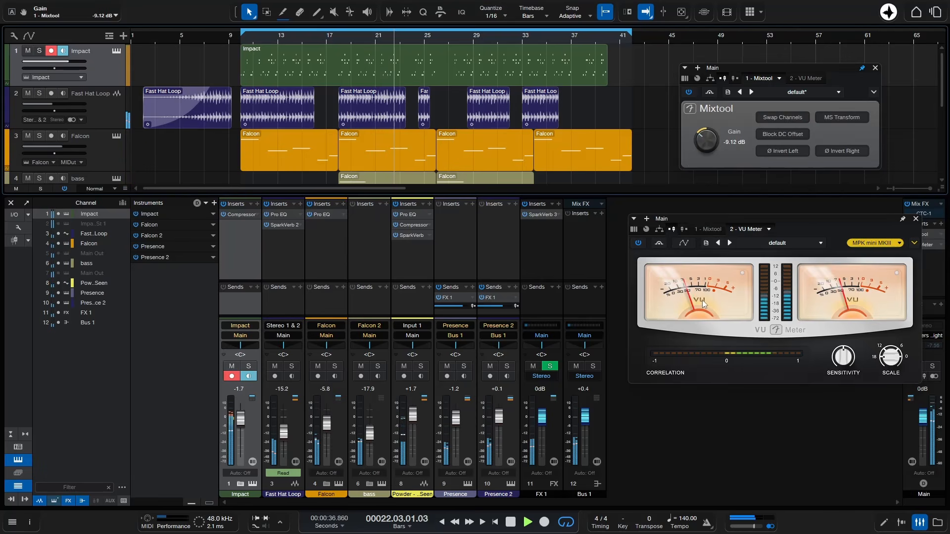
key("space")
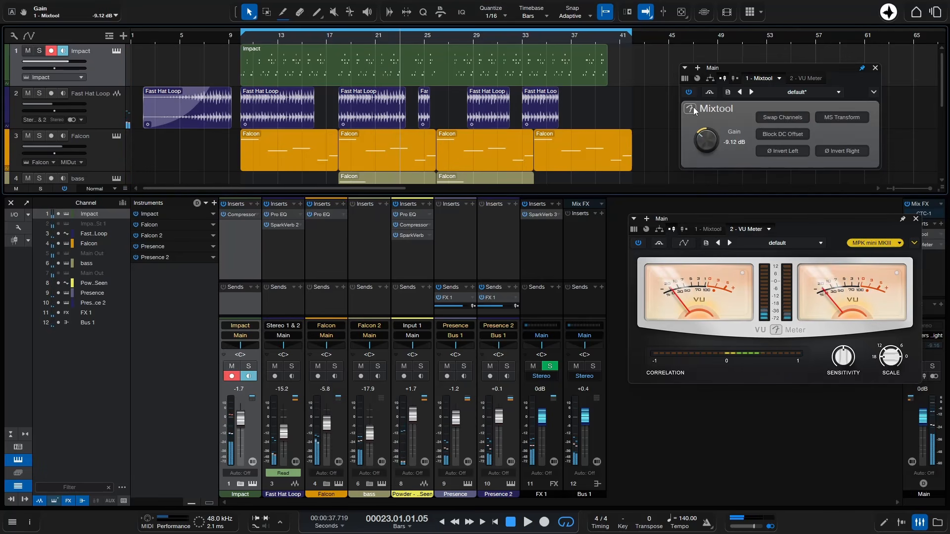